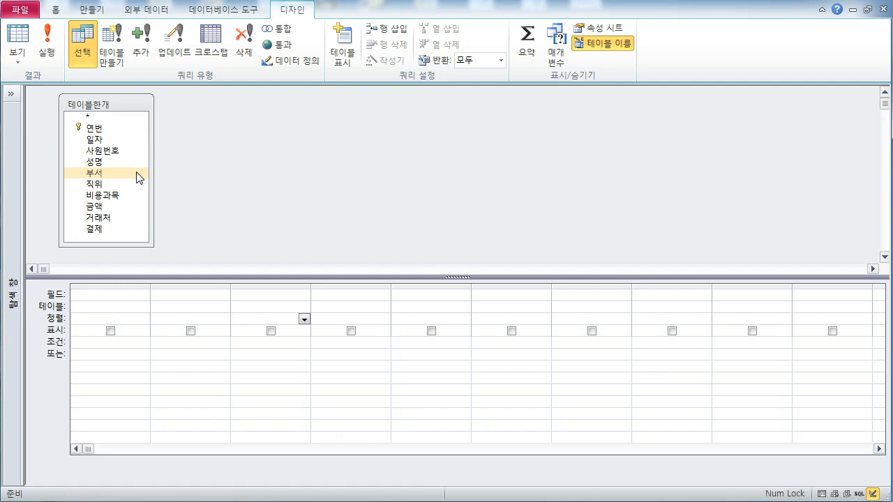
Step: Add the 결제 field to the query design grid and check its records in the datasheet
{"action": "double_click", "coordinate": [117, 228]}
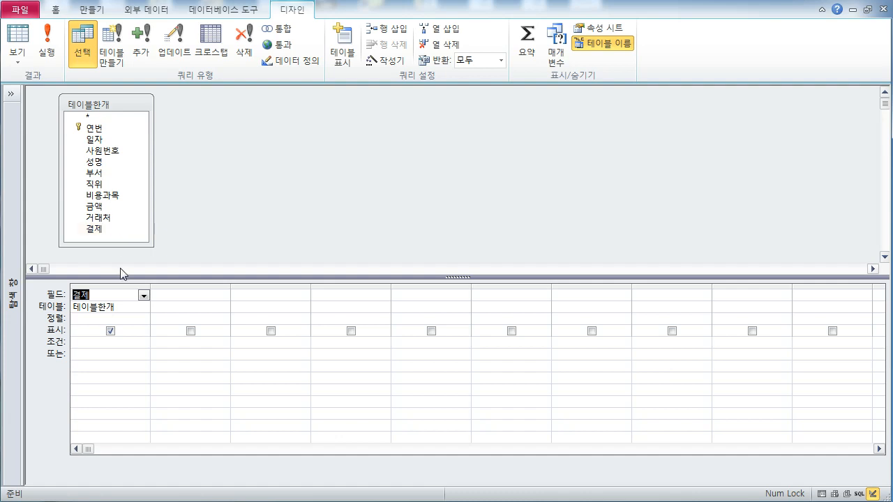
{"action": "left_click", "coordinate": [15, 42]}
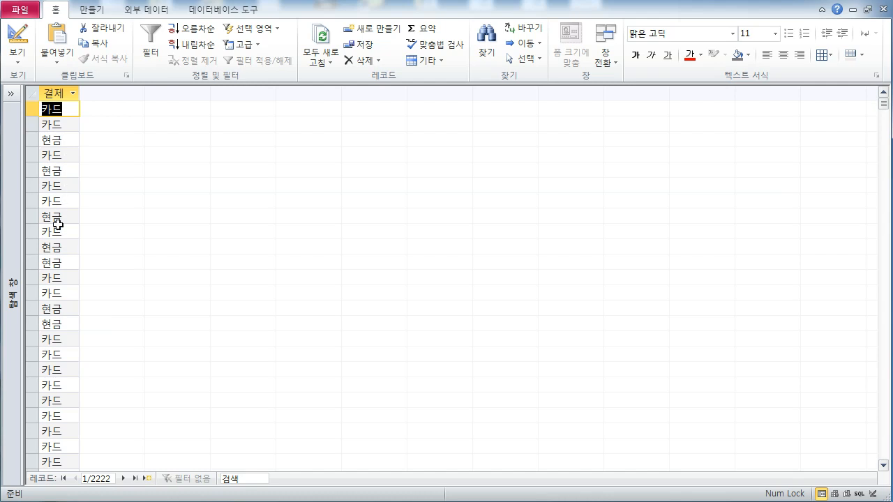
{"action": "left_click", "coordinate": [18, 40]}
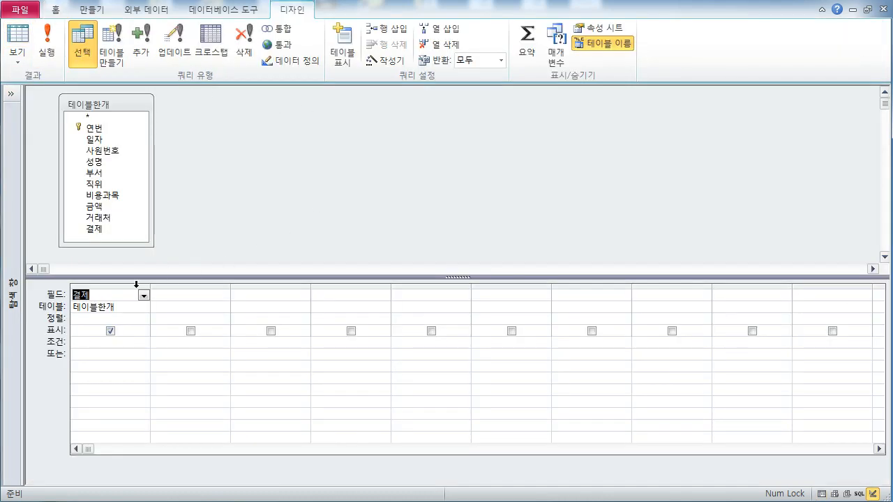
Step: Turn on query totals so that 결제 is grouped, and check the grouped result in the datasheet
{"action": "left_click", "coordinate": [525, 51]}
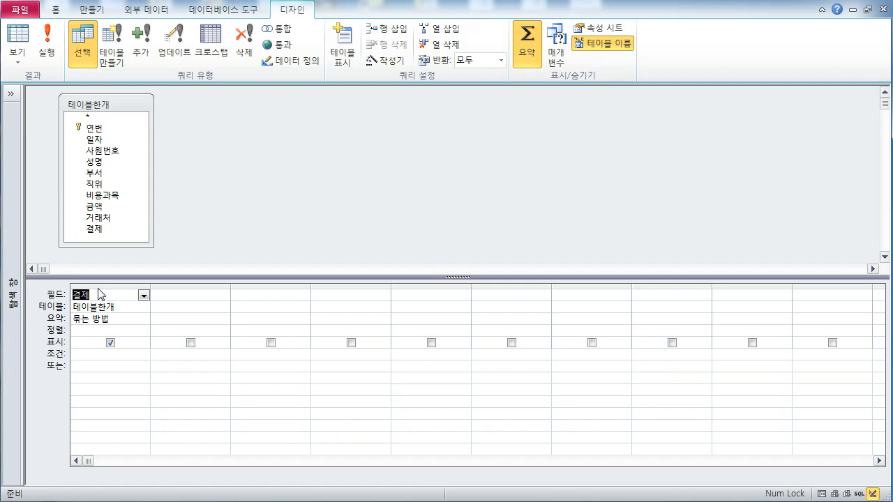
{"action": "left_click", "coordinate": [19, 40]}
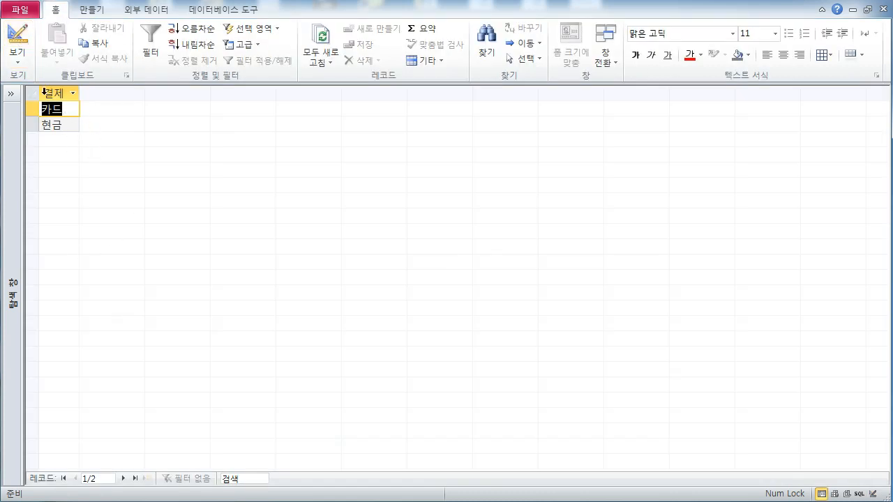
{"action": "left_click", "coordinate": [17, 40]}
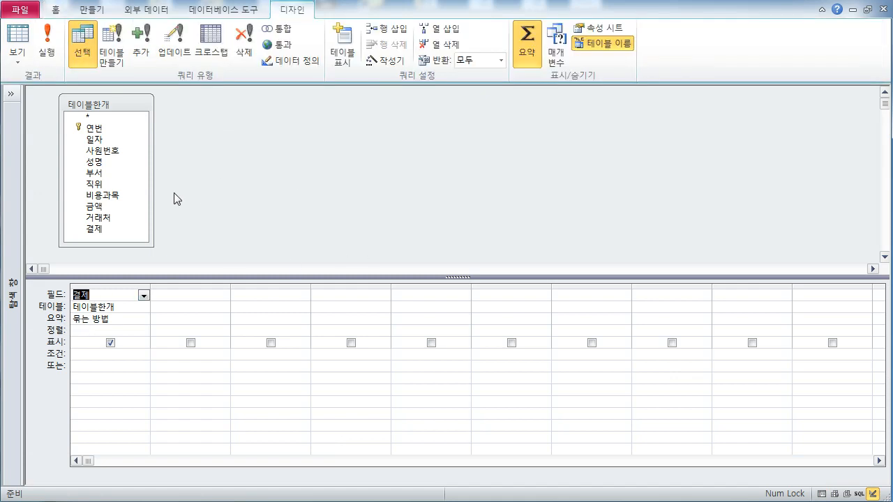
Step: Add the 금액 field to the query and set its summary function to 합계
{"action": "double_click", "coordinate": [105, 208]}
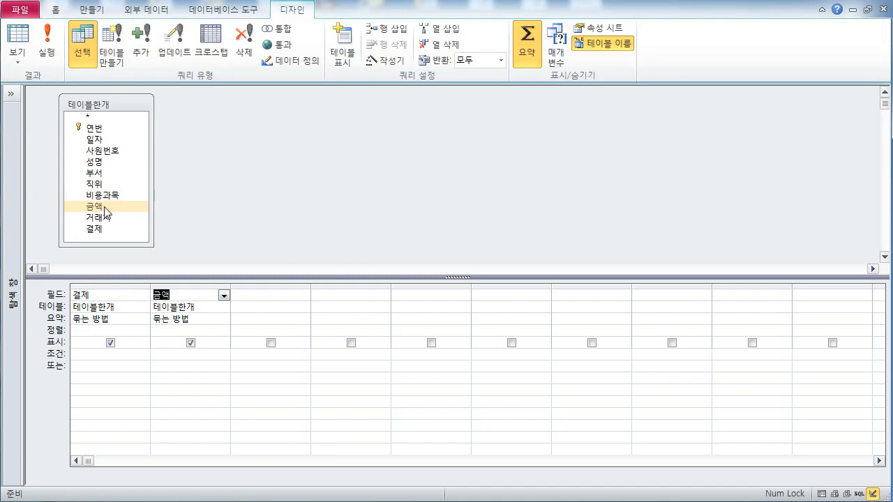
{"action": "left_click", "coordinate": [201, 319]}
{"action": "left_click", "coordinate": [223, 320]}
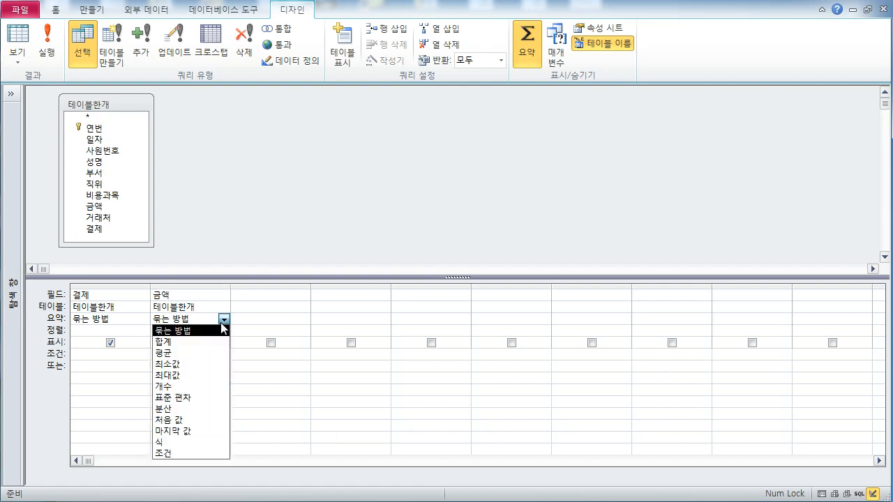
{"action": "left_click", "coordinate": [182, 340]}
Step: Give the summed 금액 column the alias 금액합계 with the expression 금액합계: [금액], and check the datasheet
{"action": "left_click", "coordinate": [168, 286]}
{"action": "left_click", "coordinate": [164, 291]}
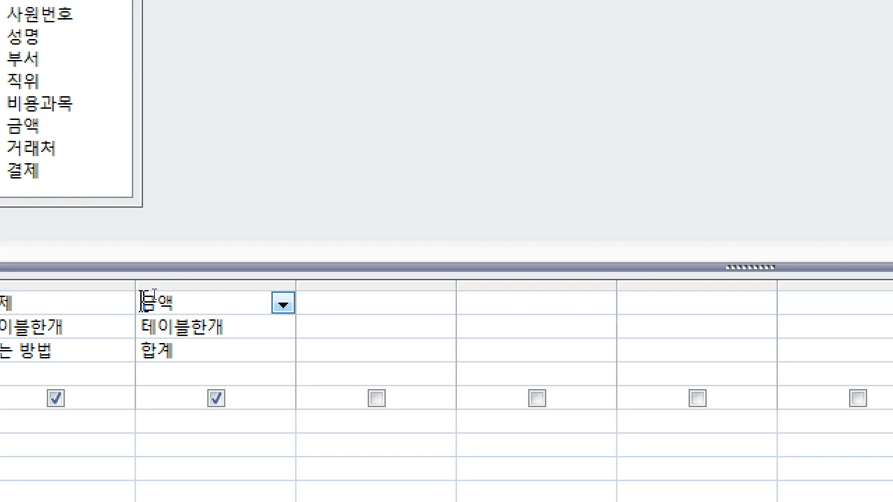
{"action": "type", "text": "ㅂ액합계"}
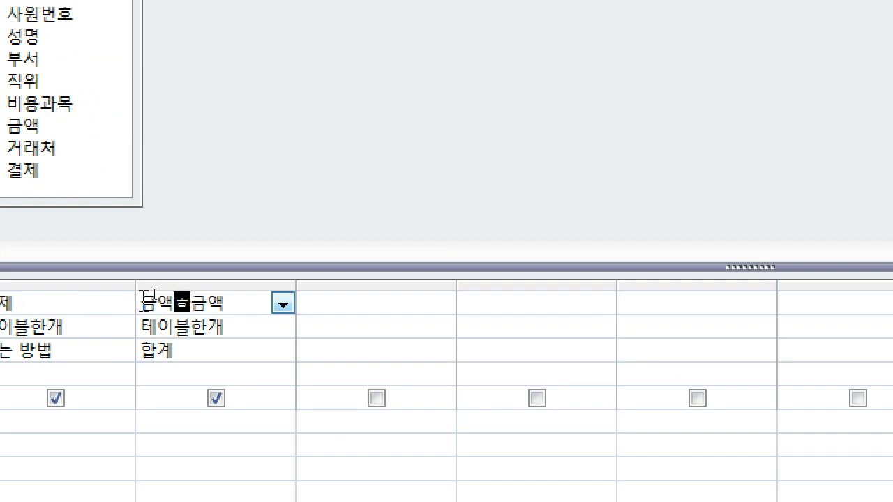
{"action": "type", "text": ":"}
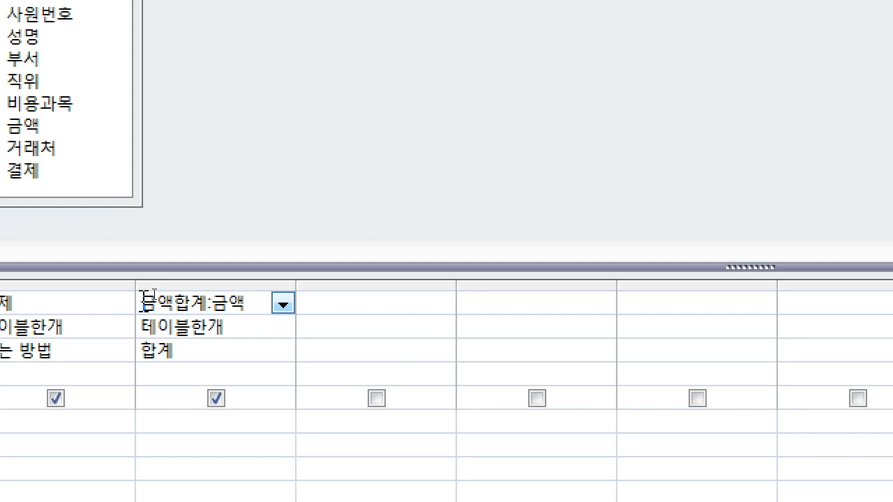
{"action": "type", "text": "["}
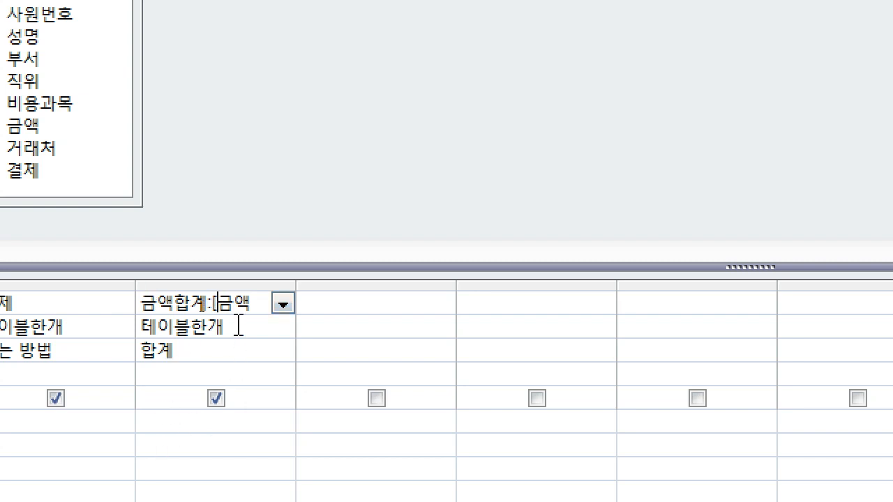
{"action": "left_click", "coordinate": [250, 292]}
{"action": "type", "text": "]"}
{"action": "left_click", "coordinate": [247, 325]}
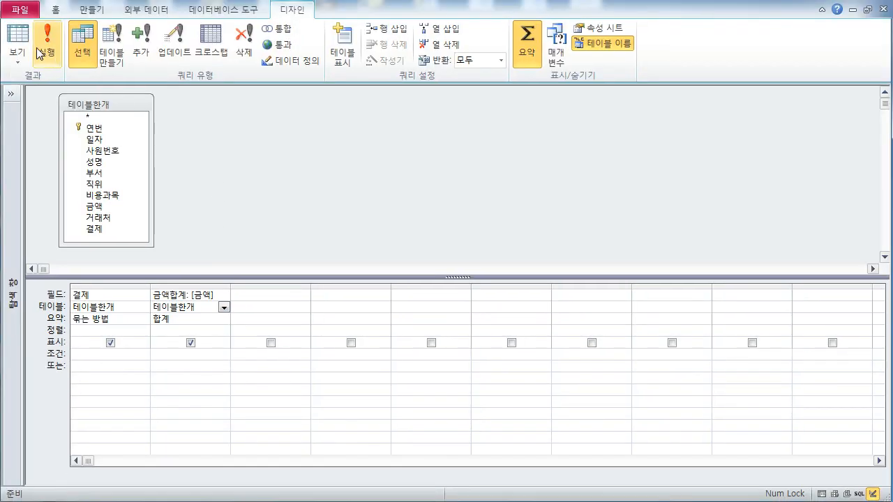
{"action": "left_click", "coordinate": [23, 47]}
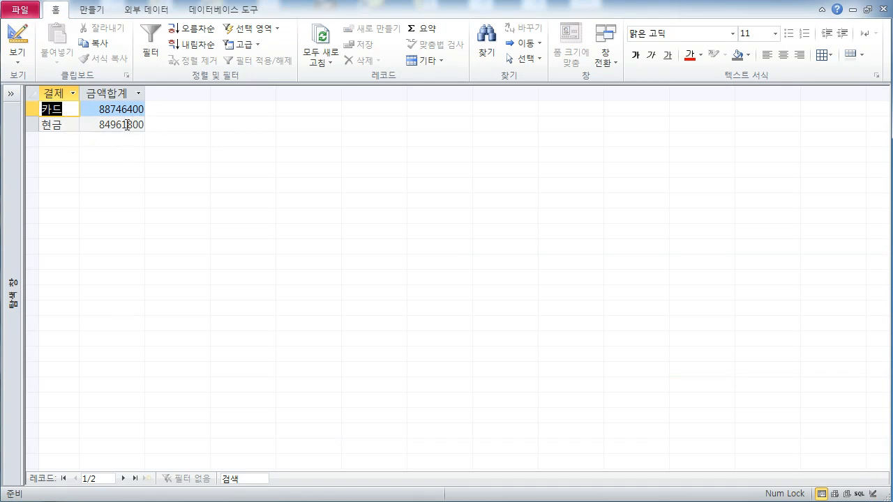
{"action": "left_click", "coordinate": [18, 54]}
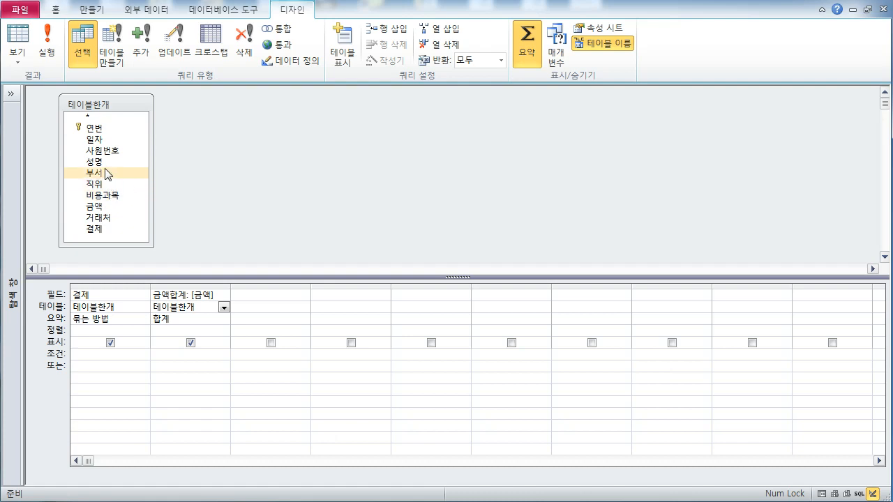
Step: Add the 직위 field as another grouping column and check the totals in the datasheet
{"action": "double_click", "coordinate": [107, 186]}
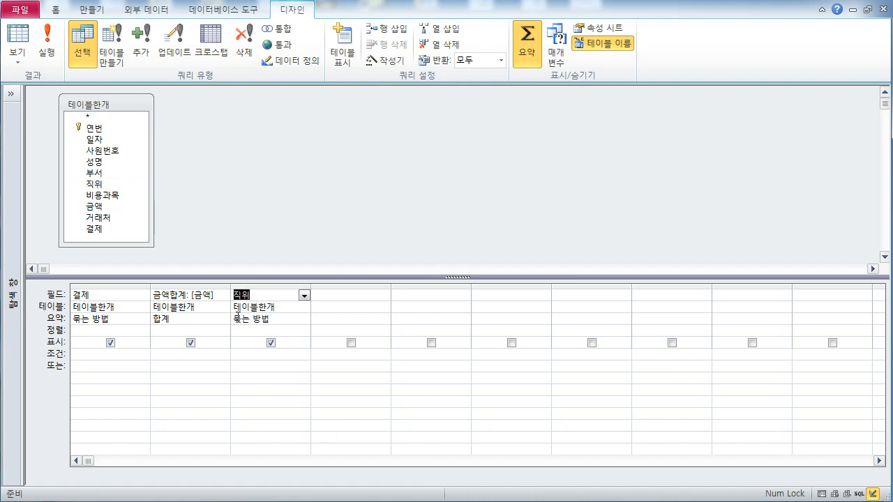
{"action": "left_click", "coordinate": [9, 56]}
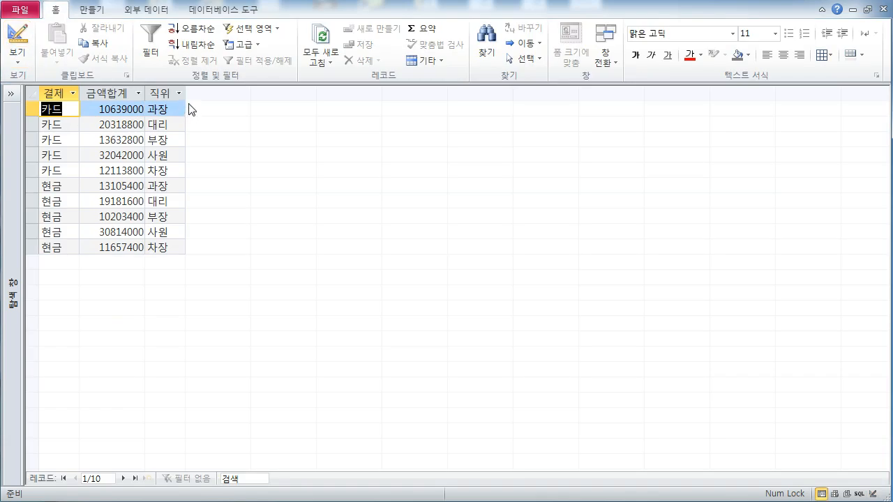
{"action": "left_click", "coordinate": [17, 48]}
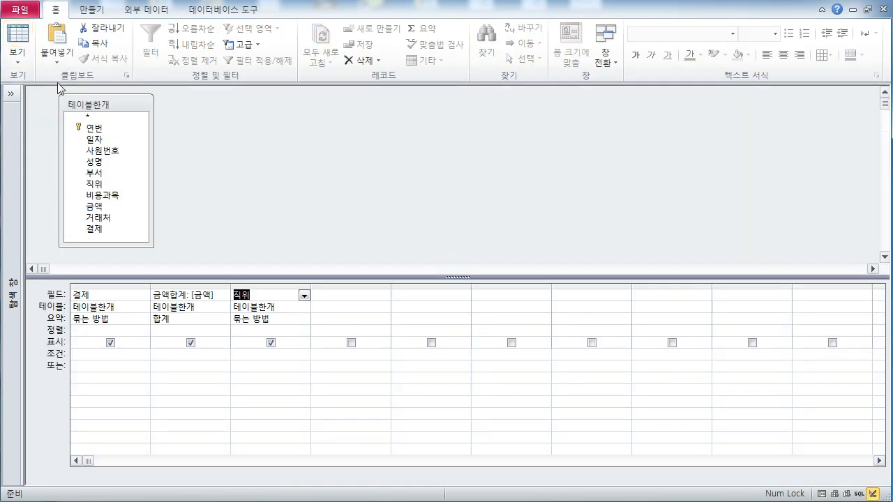
Step: Move the 직위 column between 결제 and 금액합계, and review the reordered columns in the datasheet
{"action": "left_click", "coordinate": [256, 285]}
{"action": "left_click_drag", "start_coordinate": [256, 284], "coordinate": [167, 288]}
{"action": "left_click", "coordinate": [17, 40]}
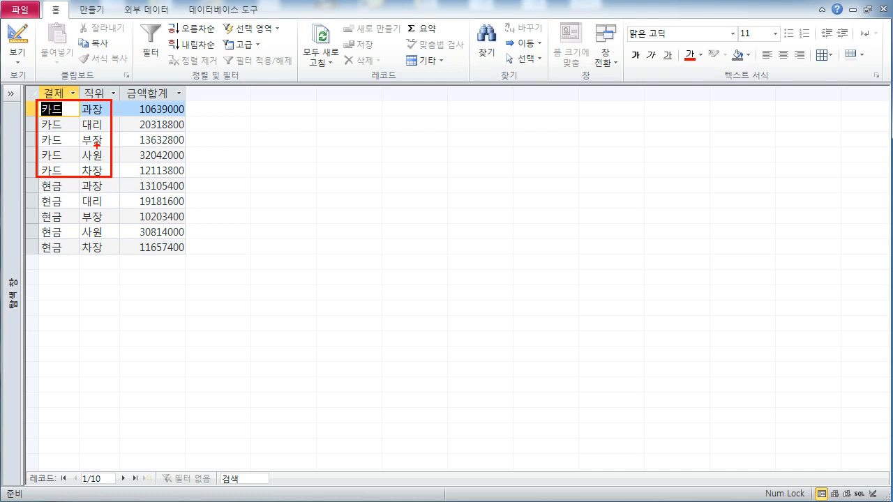
{"action": "key", "text": "Escape"}
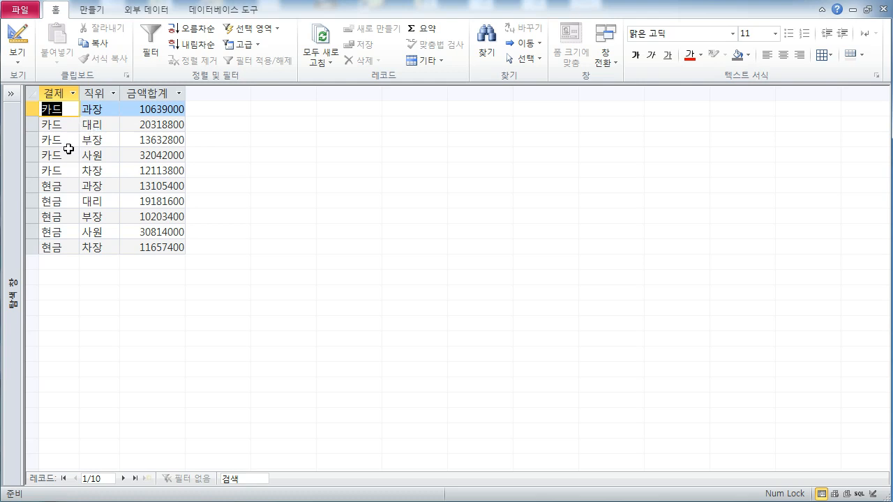
{"action": "left_click", "coordinate": [17, 39]}
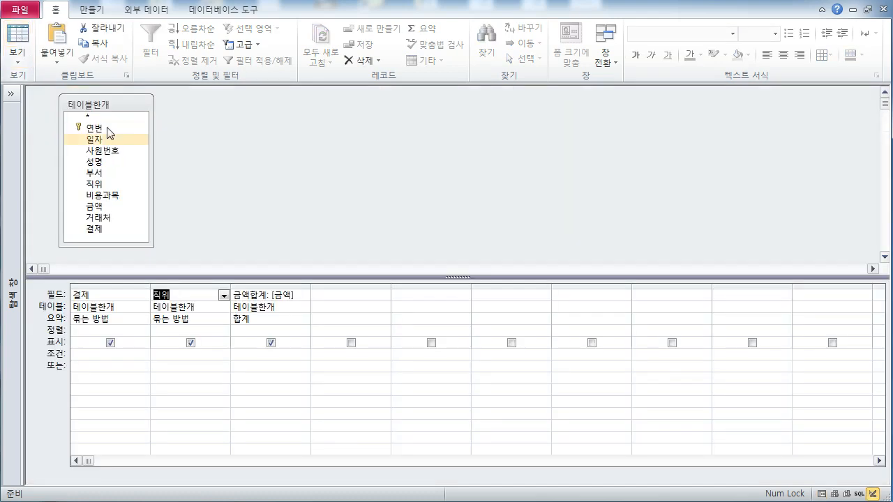
Step: Try hiding the 직위 column from the output, then show it again, comparing the datasheet each time
{"action": "left_click", "coordinate": [191, 342]}
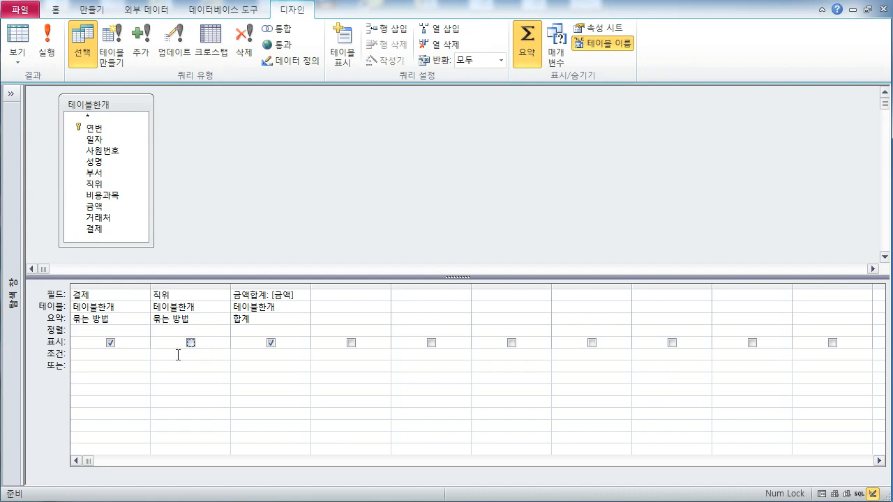
{"action": "left_click", "coordinate": [18, 38]}
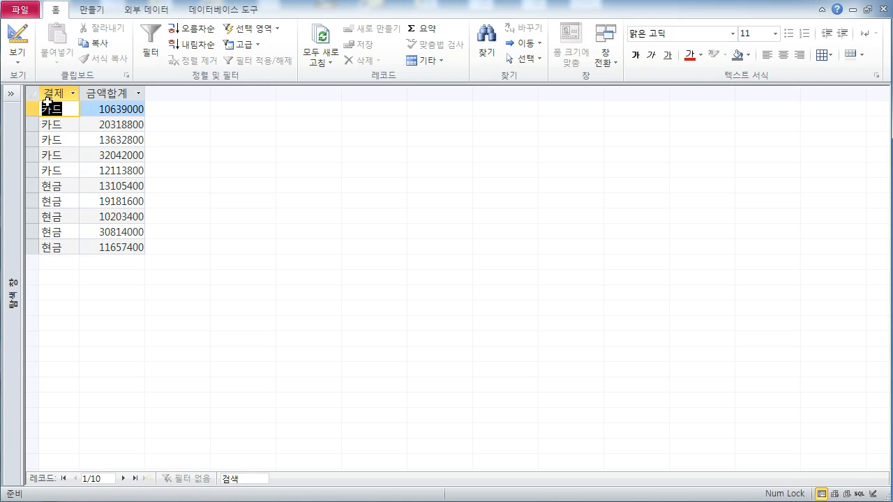
{"action": "left_click", "coordinate": [17, 36]}
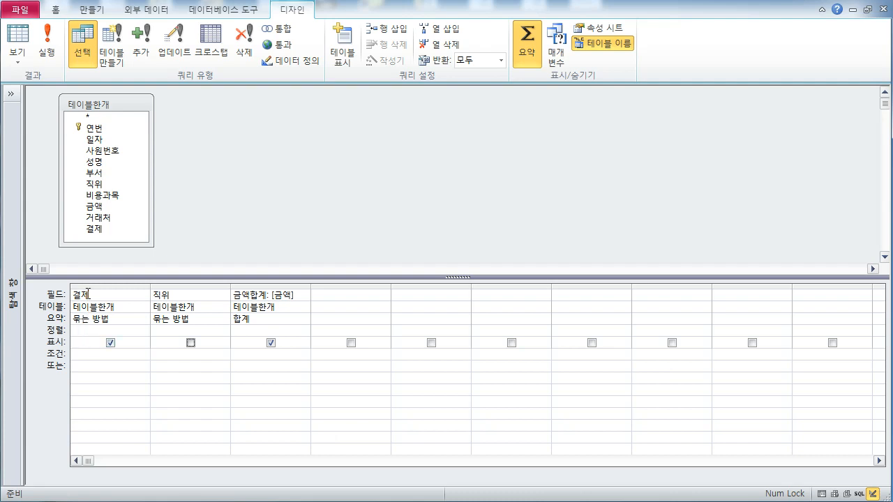
{"action": "left_click", "coordinate": [191, 342]}
{"action": "left_click", "coordinate": [15, 36]}
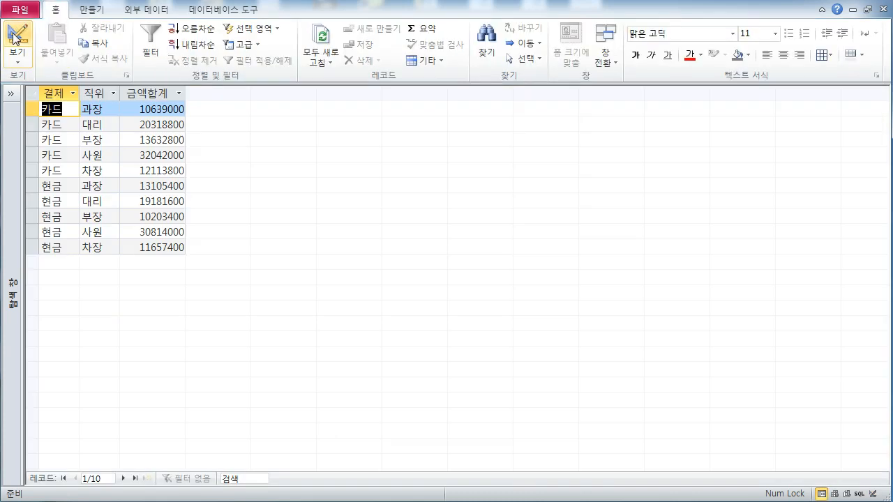
{"action": "left_click", "coordinate": [14, 39]}
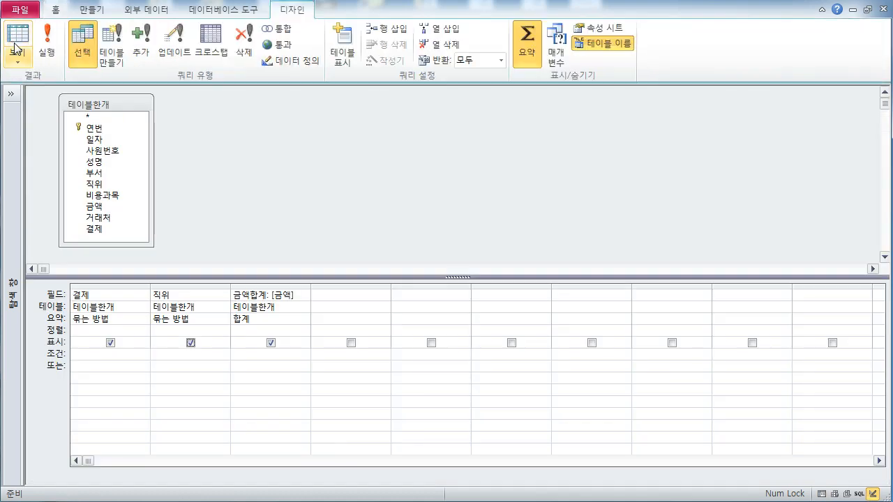
Step: Exclude the grouped 직위 column from the query output and check the resulting rows in the datasheet
{"action": "left_click", "coordinate": [188, 345]}
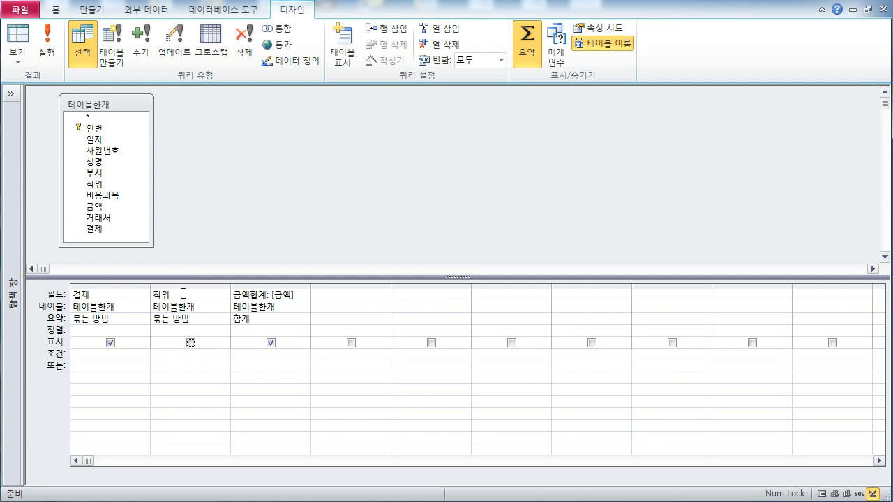
{"action": "left_click", "coordinate": [21, 37]}
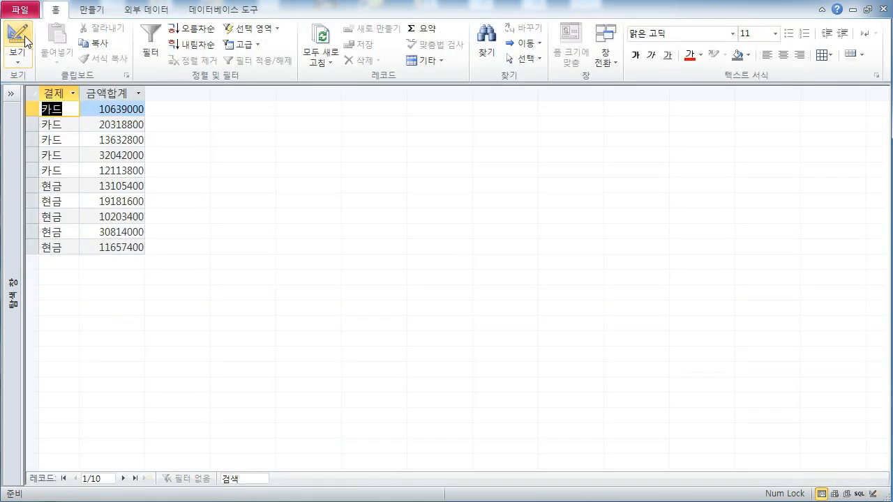
{"action": "left_click", "coordinate": [25, 39]}
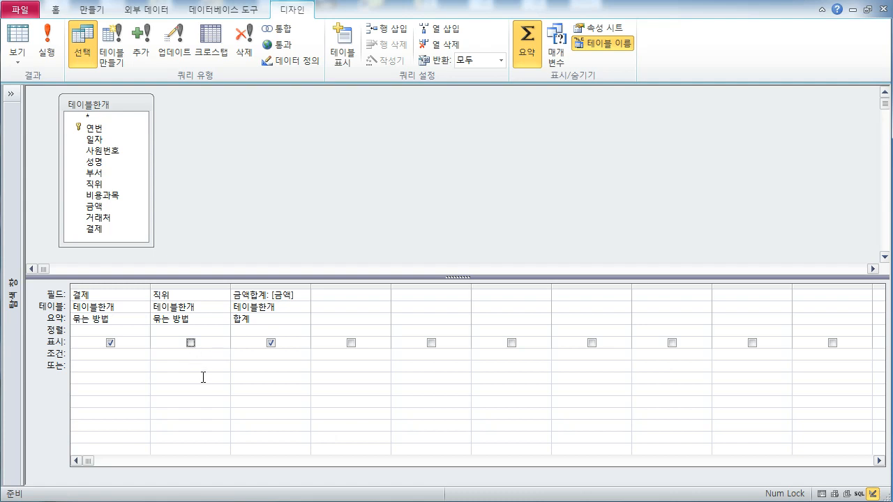
{"action": "left_click", "coordinate": [17, 35]}
{"action": "left_click", "coordinate": [16, 35]}
Step: Change the summary setting of the 직위 column to 조건
{"action": "left_click", "coordinate": [217, 329]}
{"action": "left_click", "coordinate": [218, 319]}
{"action": "left_click", "coordinate": [223, 320]}
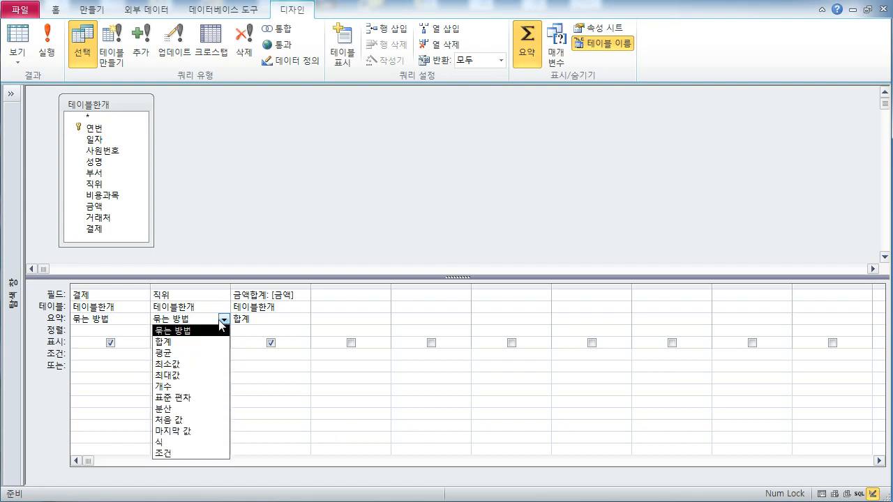
{"action": "left_click", "coordinate": [206, 449]}
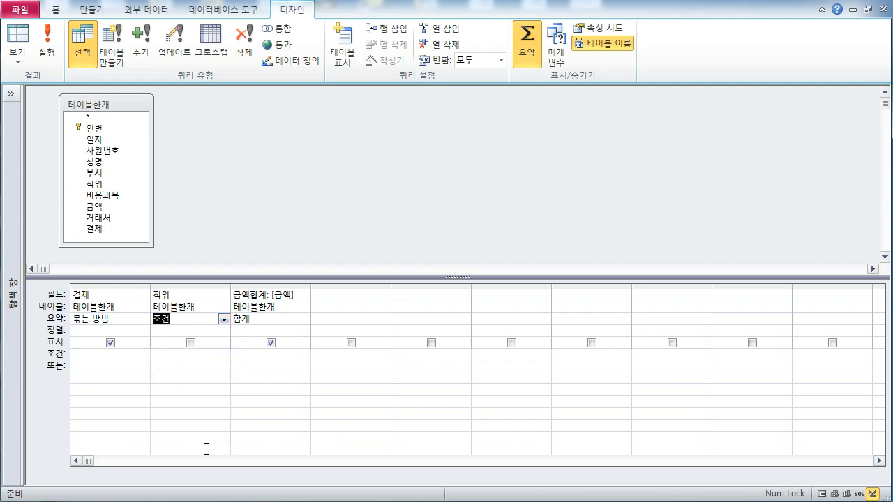
Step: Enter the criterion "대리" Or "과장" for 직위 and check the filtered totals in the datasheet
{"action": "left_click", "coordinate": [202, 356]}
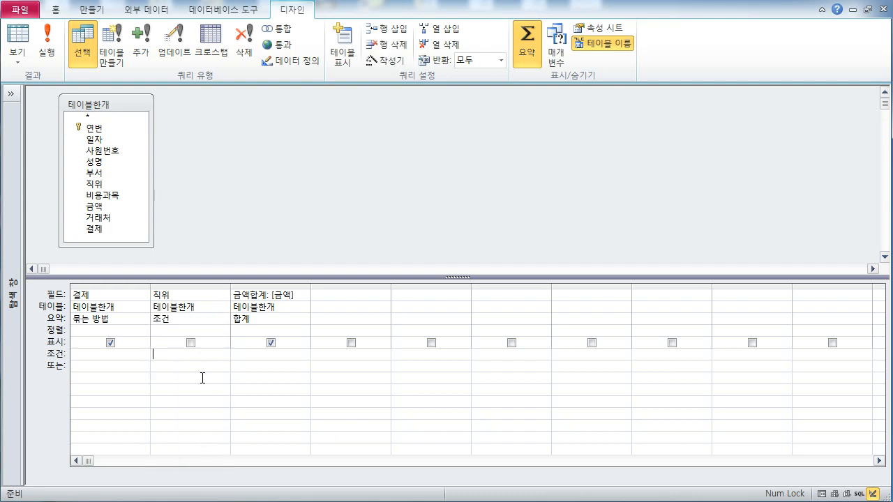
{"action": "type", "text": "대리 OR 과장"}
{"action": "key", "text": "Down"}
{"action": "left_click", "coordinate": [189, 363]}
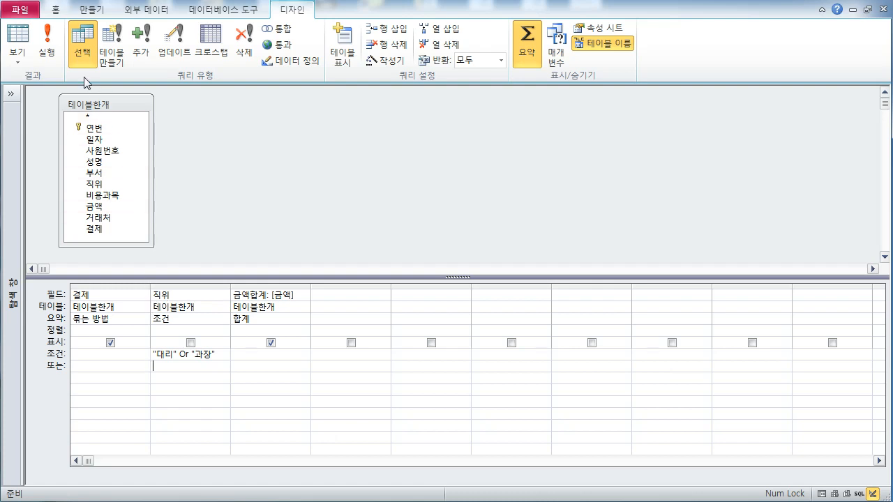
{"action": "left_click", "coordinate": [18, 34]}
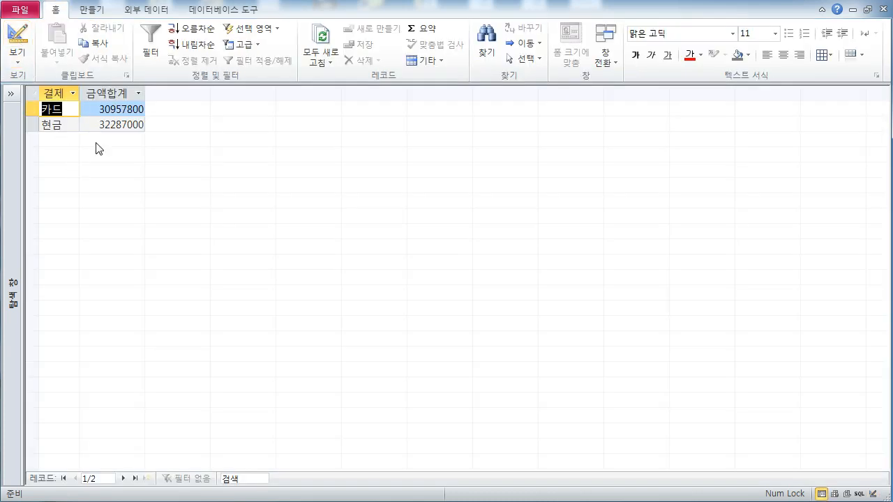
{"action": "left_click", "coordinate": [18, 49]}
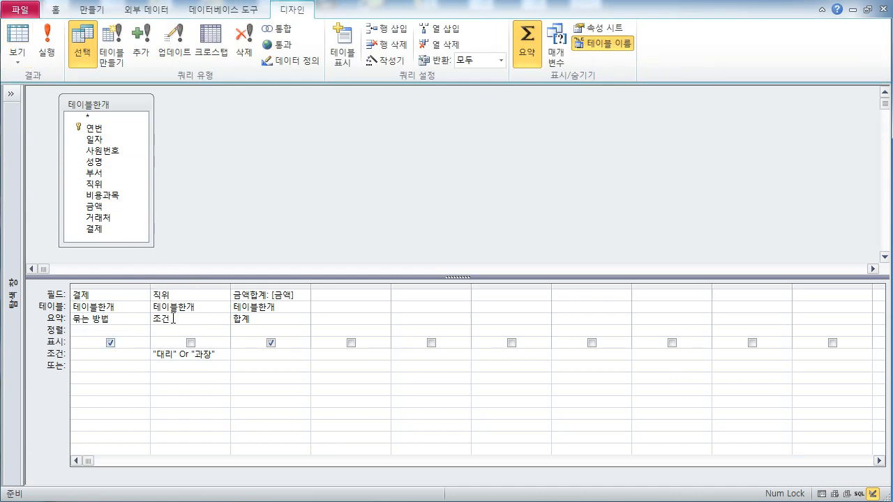
Step: Check the totals in the datasheet with the summary setting of 직위 at 조건, and return to the query design
{"action": "left_click", "coordinate": [174, 319]}
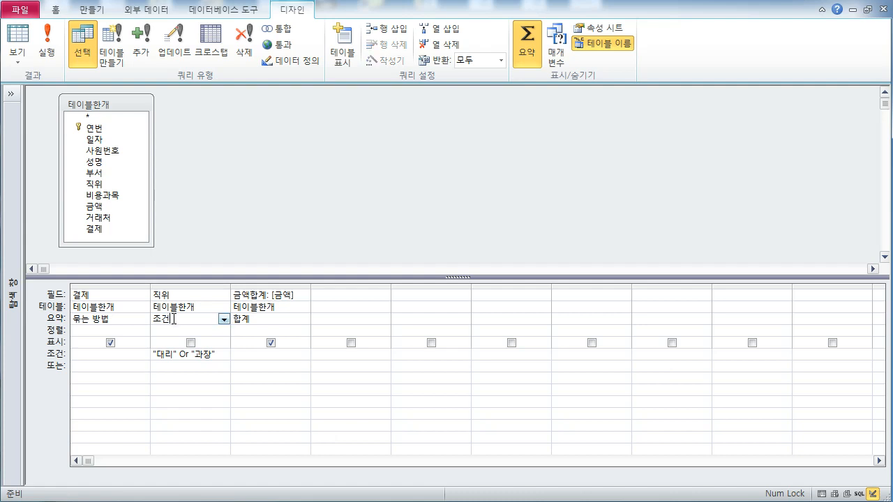
{"action": "left_click", "coordinate": [17, 39]}
{"action": "left_click", "coordinate": [17, 37]}
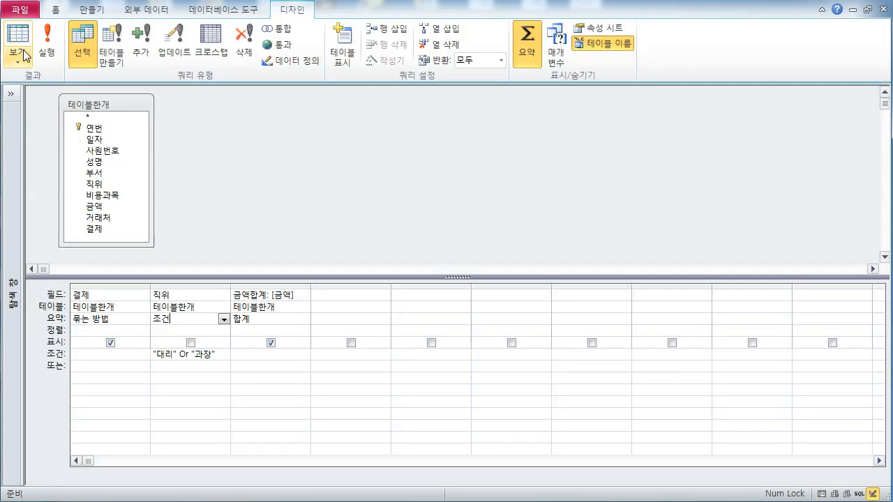
Step: Try 묶는 방법 as the summary setting of the 직위 column, and set it back to 조건
{"action": "left_click", "coordinate": [223, 319]}
{"action": "left_click", "coordinate": [212, 331]}
{"action": "left_click", "coordinate": [190, 342]}
{"action": "left_click", "coordinate": [223, 319]}
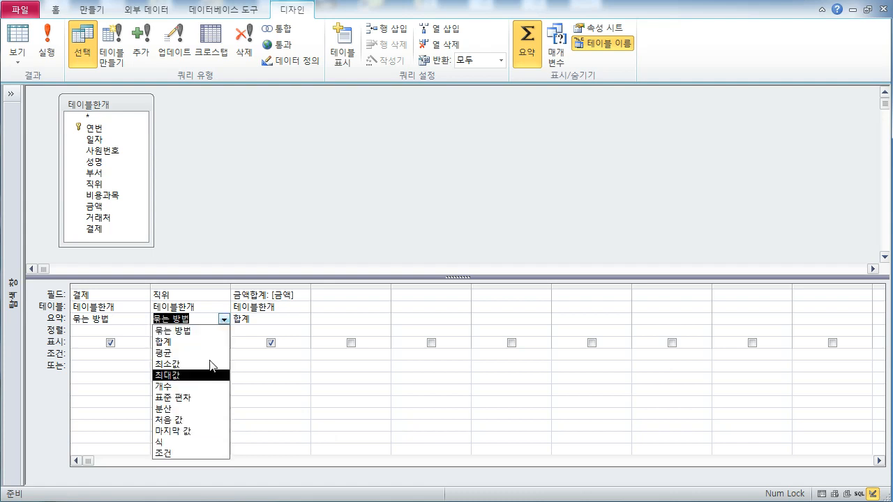
{"action": "left_click", "coordinate": [191, 454]}
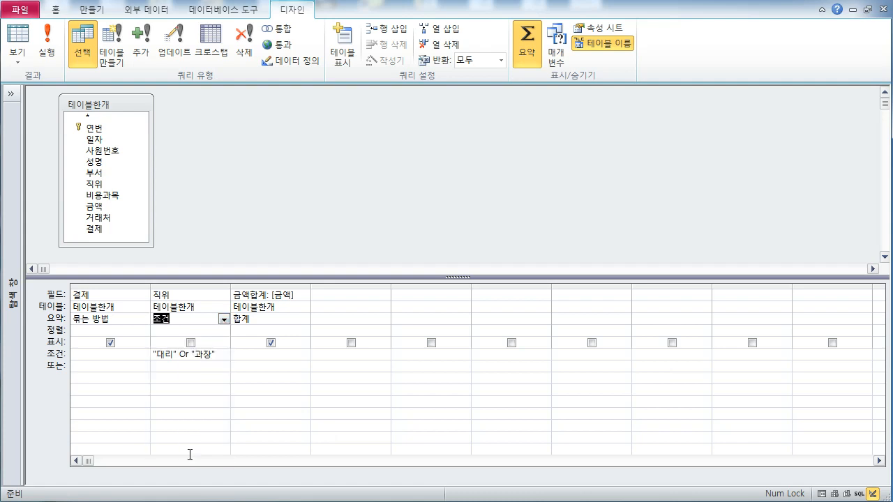
Step: Try to display the 직위 condition column in the output, hide it again, and check the datasheet
{"action": "left_click", "coordinate": [190, 343]}
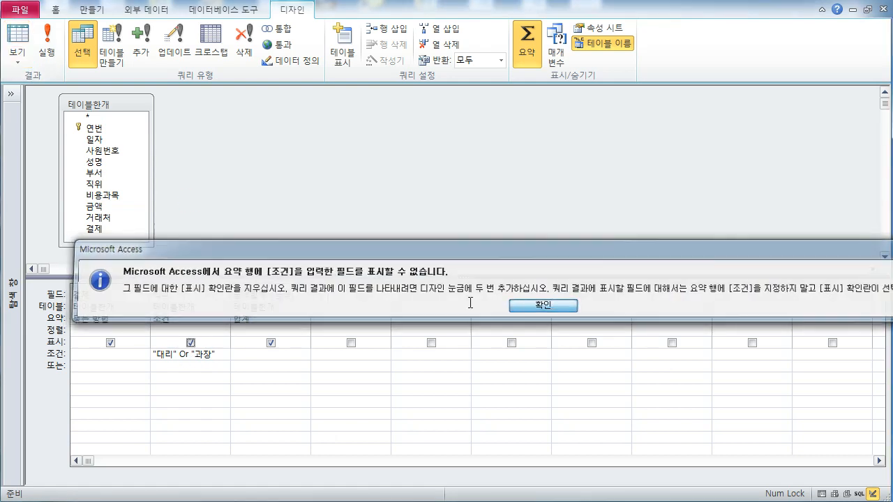
{"action": "key", "text": "Return"}
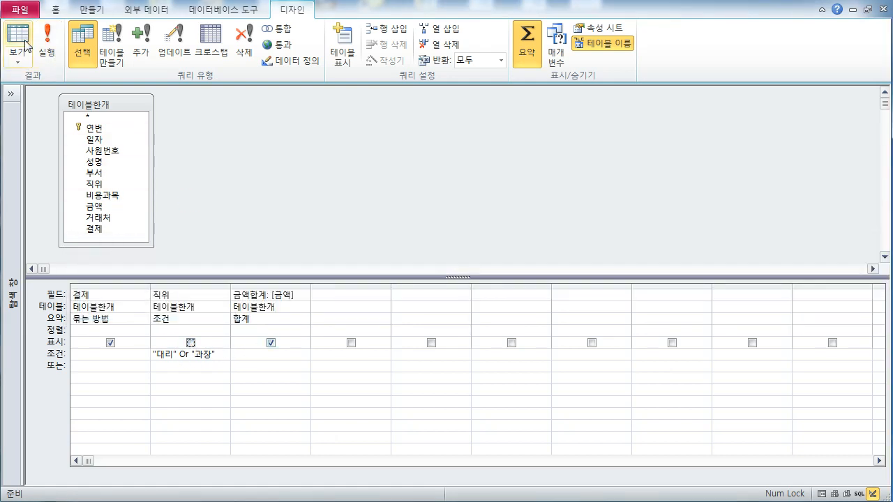
{"action": "left_click", "coordinate": [26, 46]}
{"action": "left_click", "coordinate": [26, 44]}
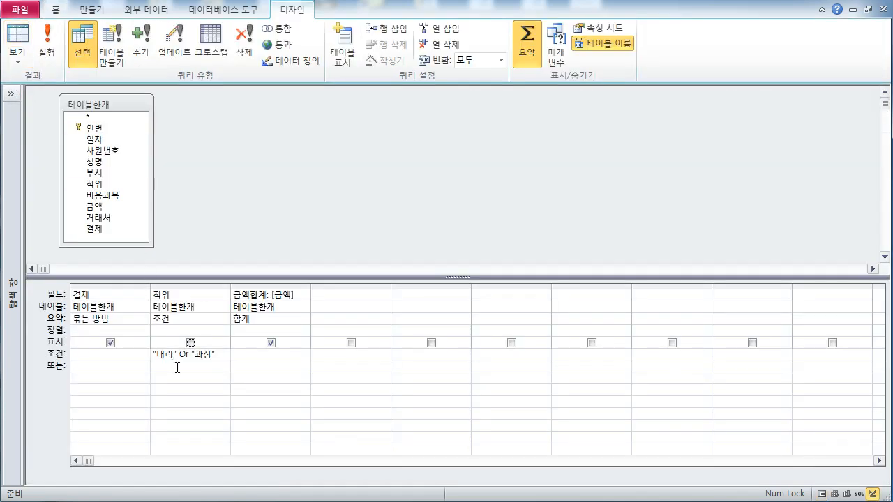
Step: Set the summary setting of 직위 to 묶는 방법 and check the datasheet with that column hidden
{"action": "left_click", "coordinate": [201, 317]}
{"action": "left_click", "coordinate": [224, 319]}
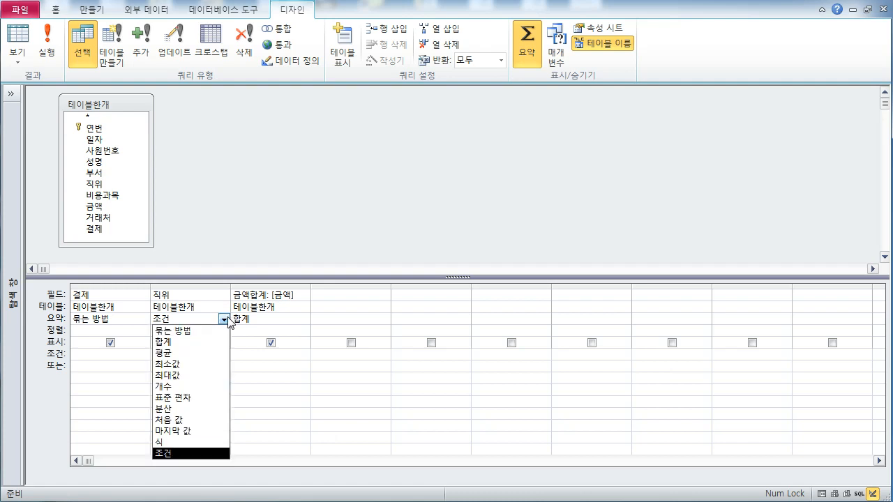
{"action": "left_click", "coordinate": [204, 332]}
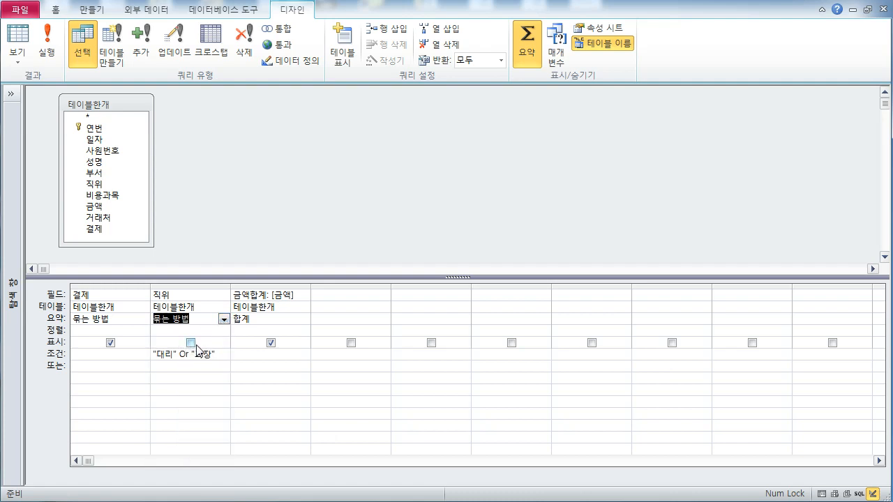
{"action": "left_click", "coordinate": [21, 49]}
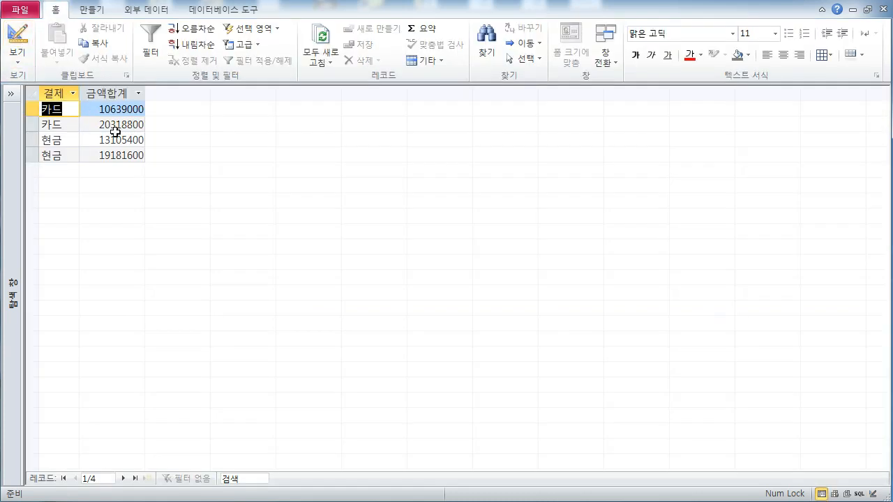
{"action": "left_click", "coordinate": [18, 36]}
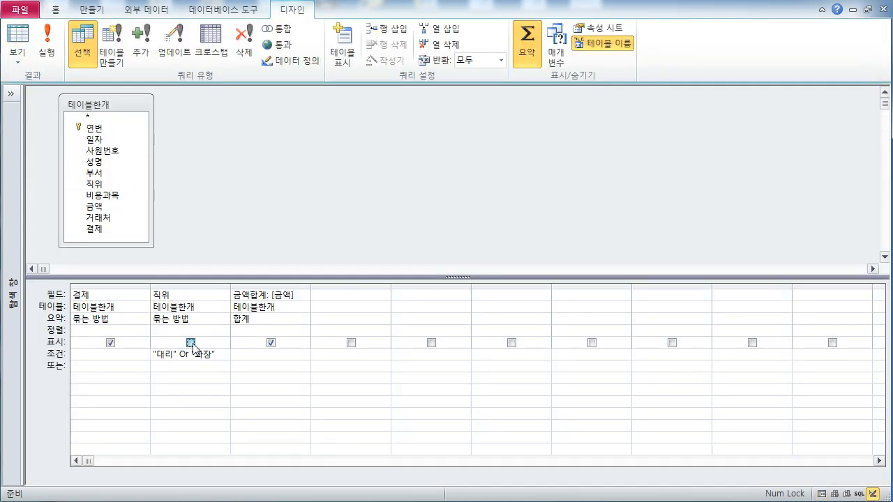
Step: Show the grouped 직위 column in the output, hide it again, and compare the datasheet rows each time
{"action": "left_click", "coordinate": [17, 39]}
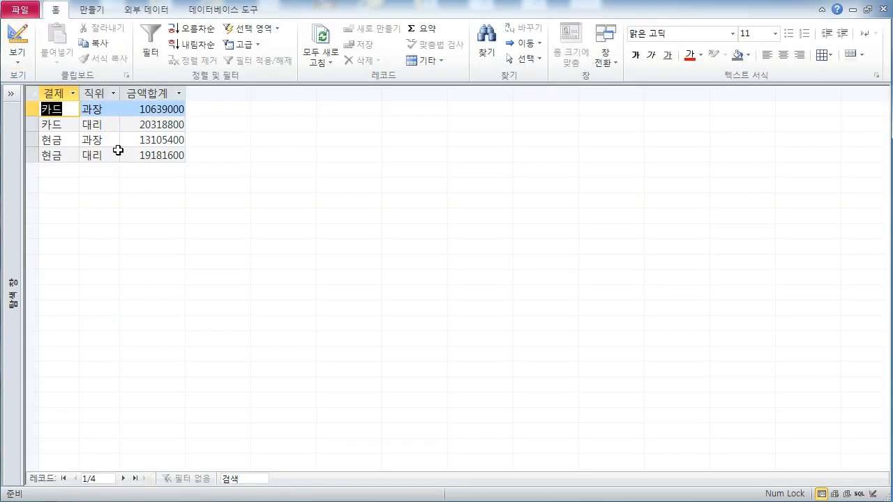
{"action": "left_click", "coordinate": [17, 38]}
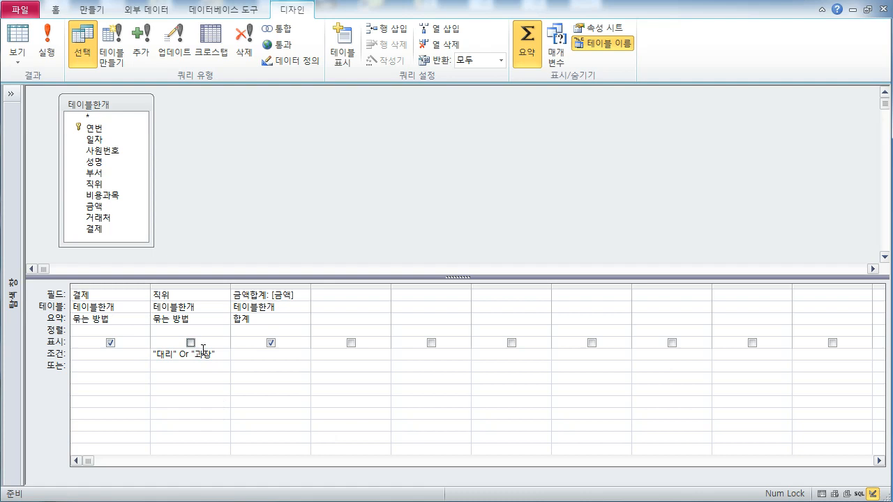
{"action": "left_click", "coordinate": [17, 34]}
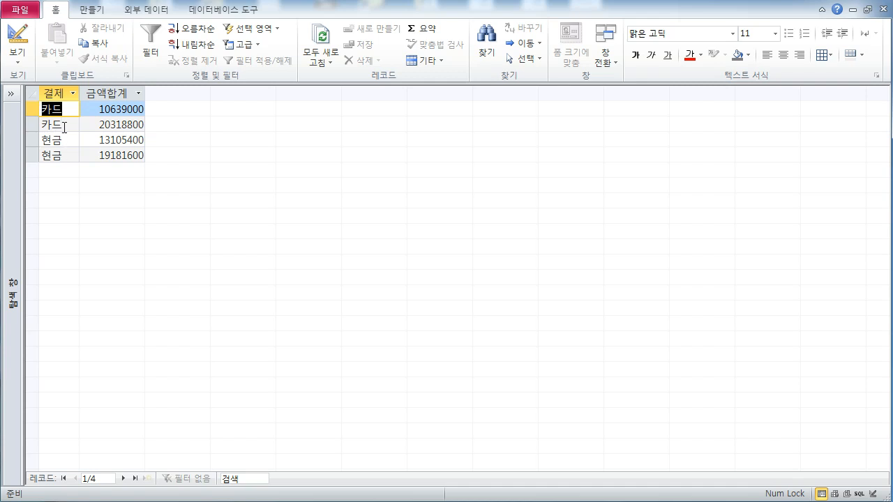
{"action": "left_click", "coordinate": [17, 35]}
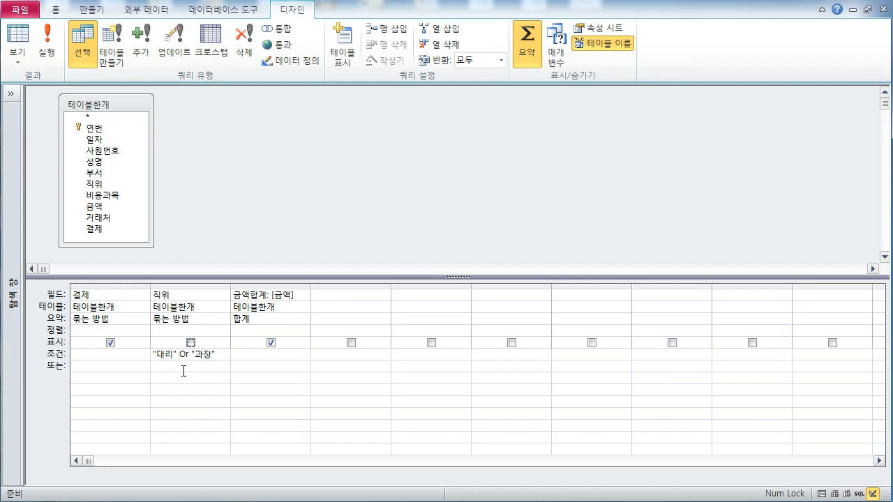